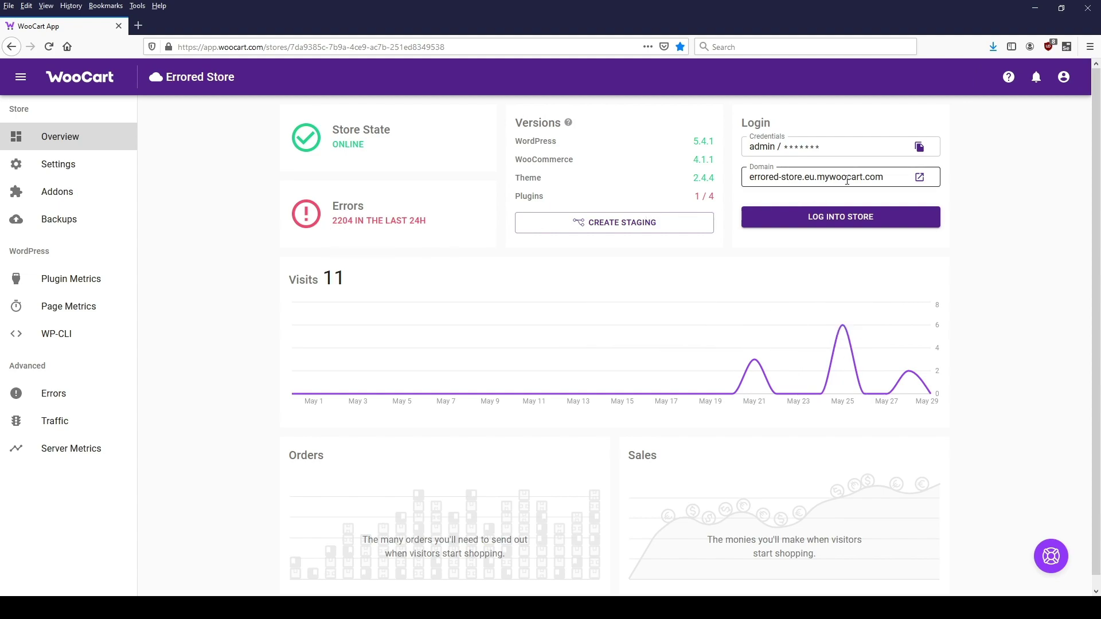
# Open the store's public domain and examine the error ID on its error page, especially the part after 500.
pyautogui.click(919, 178)
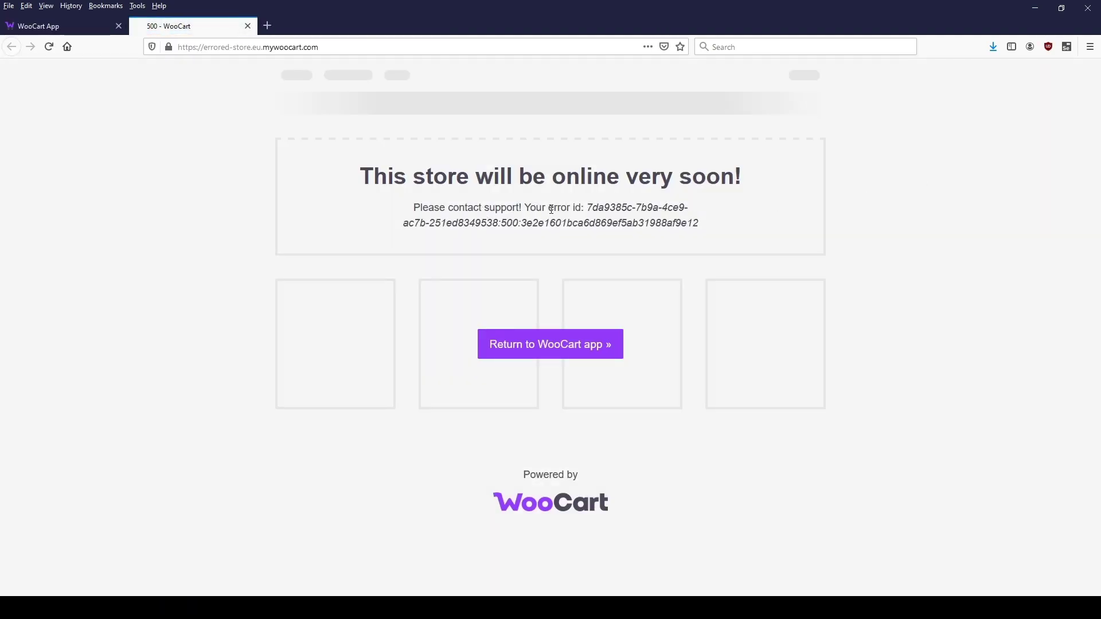
pyautogui.moveTo(591, 208); pyautogui.dragTo(682, 259)
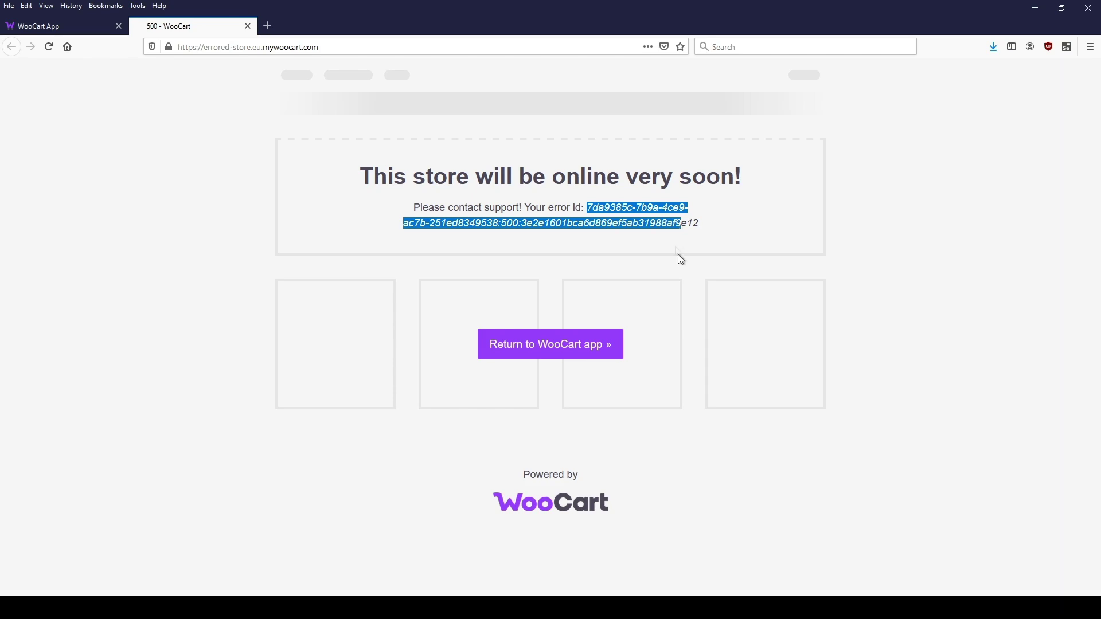
pyautogui.click(660, 235)
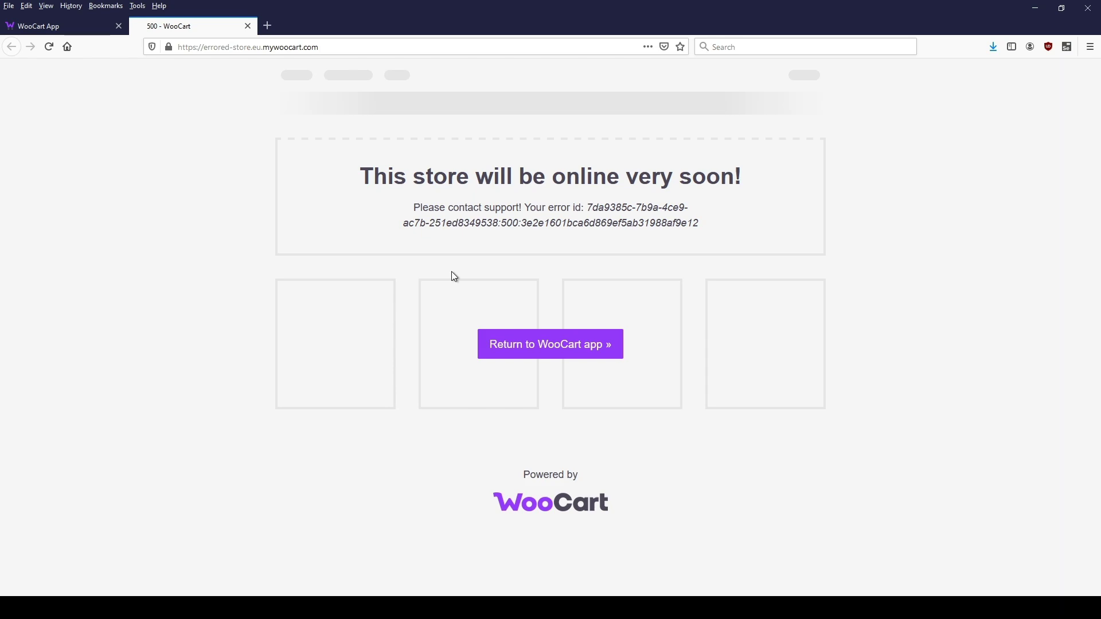
pyautogui.click(47, 26)
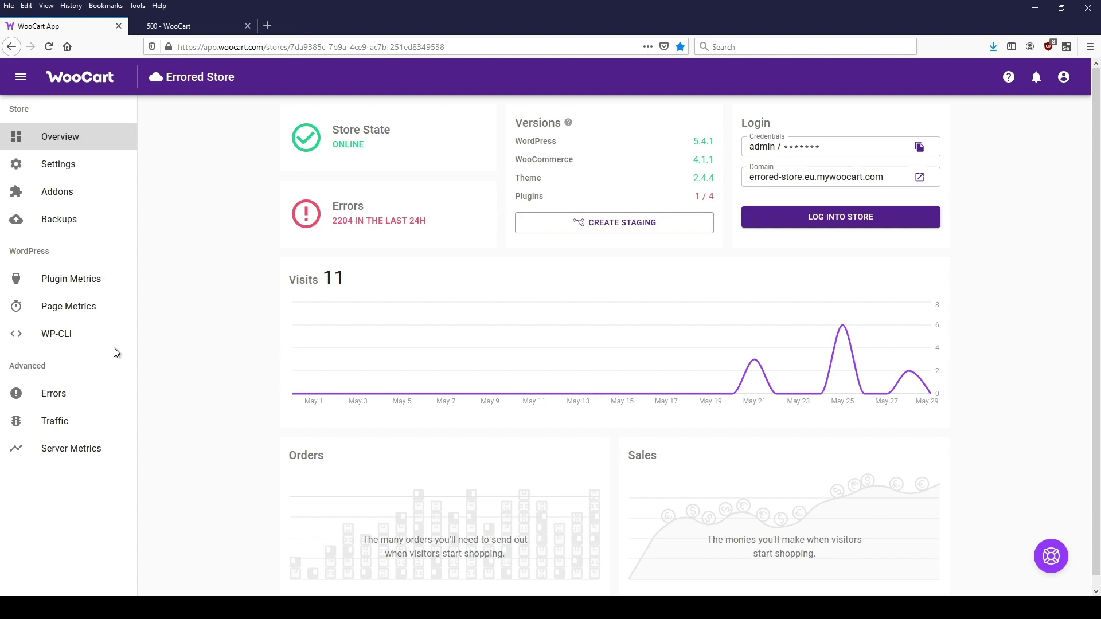
pyautogui.click(196, 25)
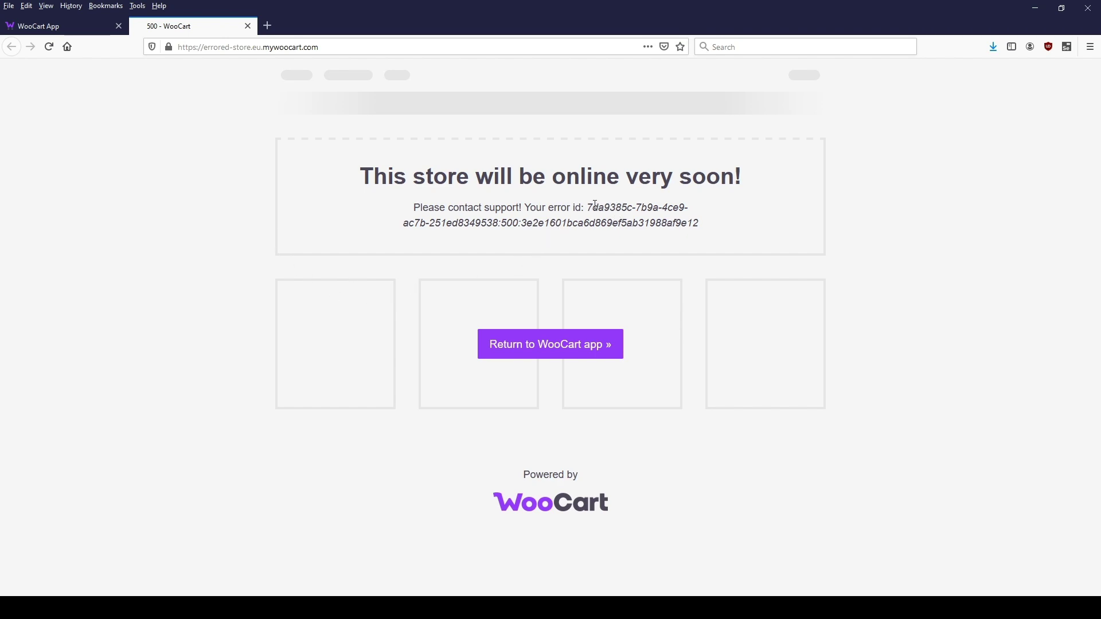
pyautogui.moveTo(586, 208); pyautogui.dragTo(525, 290)
pyautogui.moveTo(521, 223); pyautogui.dragTo(694, 232)
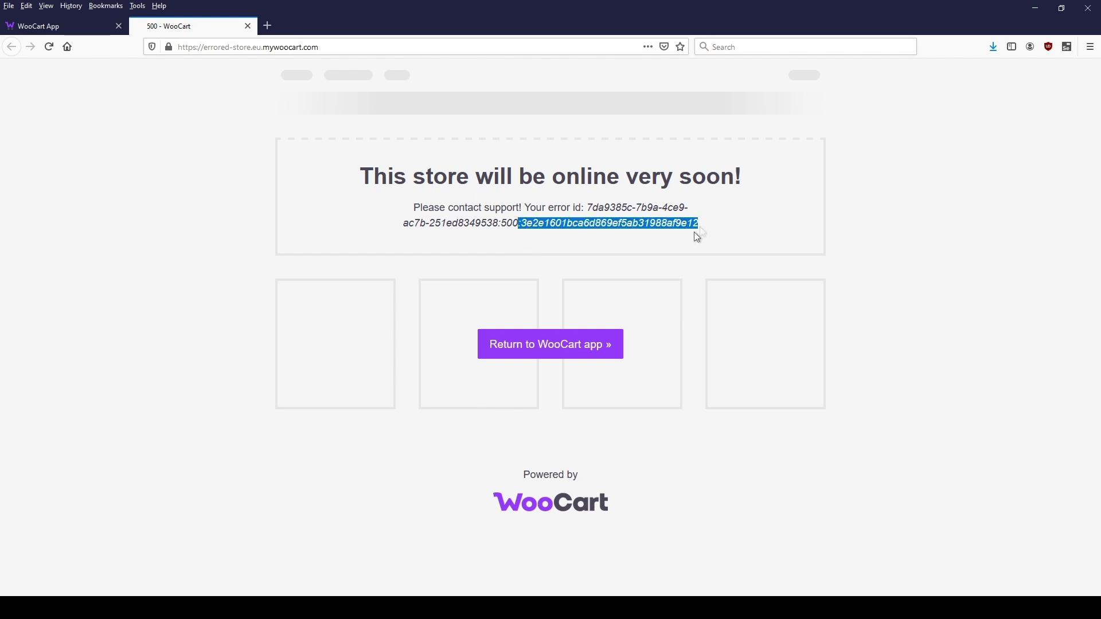
pyautogui.click(525, 222)
pyautogui.doubleClick(550, 222)
# Return to the WooCart dashboard and review the culprits listed in the store's error log.
pyautogui.click(74, 25)
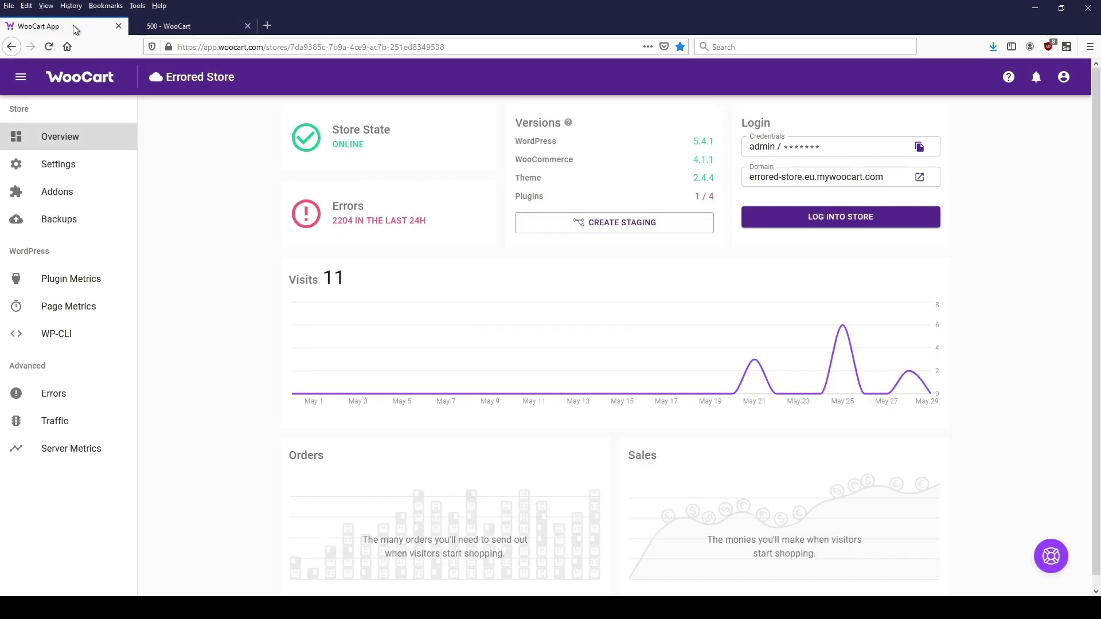
pyautogui.click(53, 401)
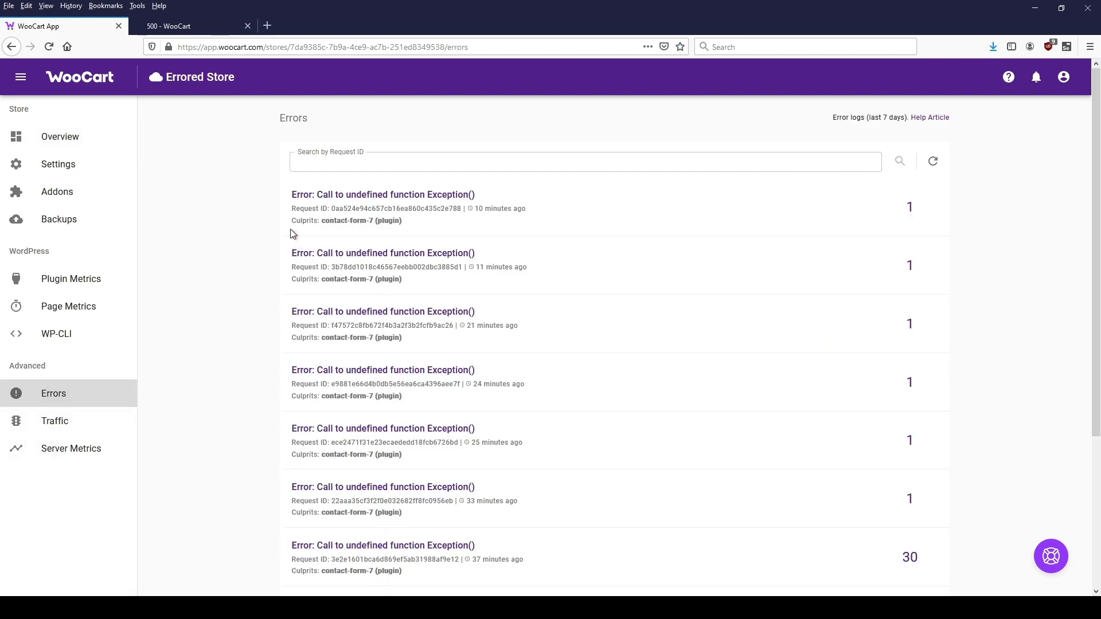
pyautogui.moveTo(291, 224); pyautogui.dragTo(405, 222)
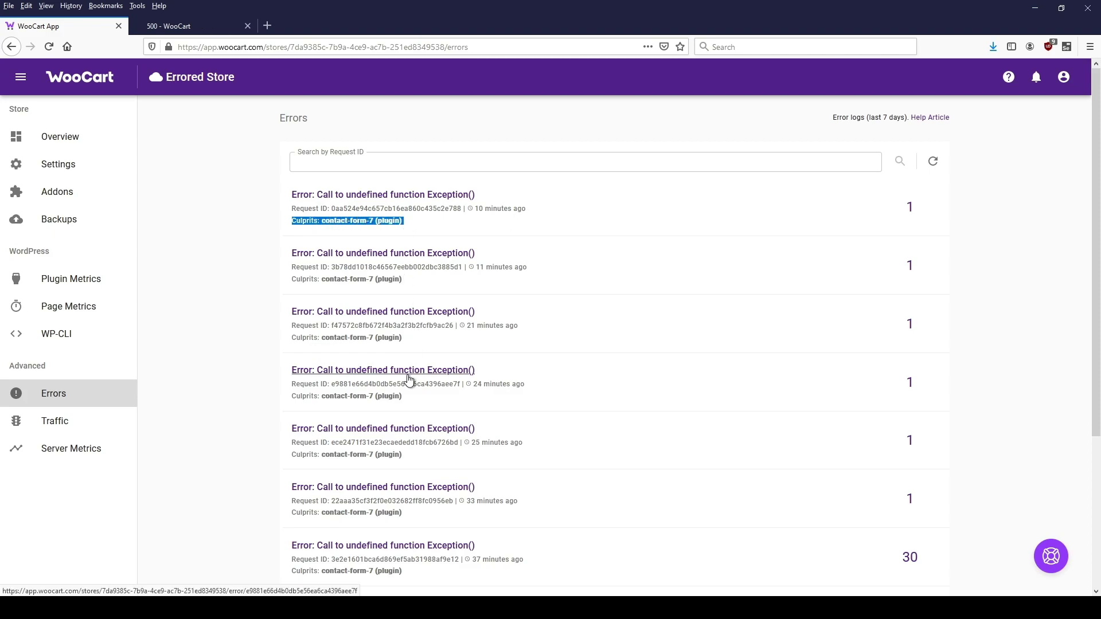
pyautogui.scroll(-2, 409, 378)
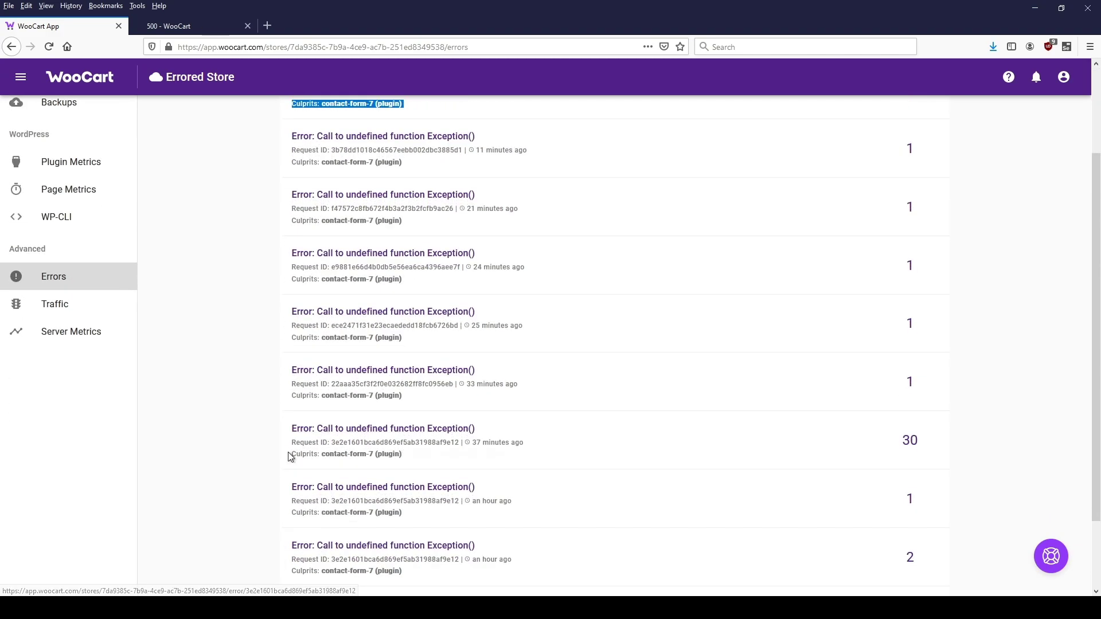
pyautogui.moveTo(290, 455); pyautogui.dragTo(415, 459)
pyautogui.click(463, 471)
pyautogui.scroll(2, 463, 475)
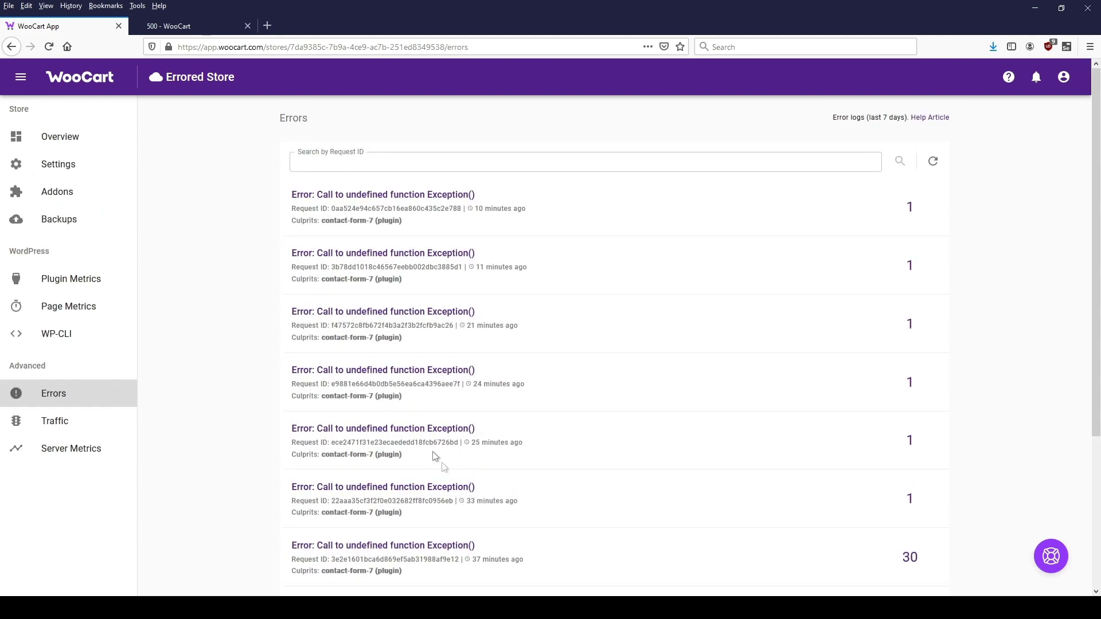
# Open the details of the Exception() error logged 24 minutes ago and check its culprit plugin.
pyautogui.click(390, 371)
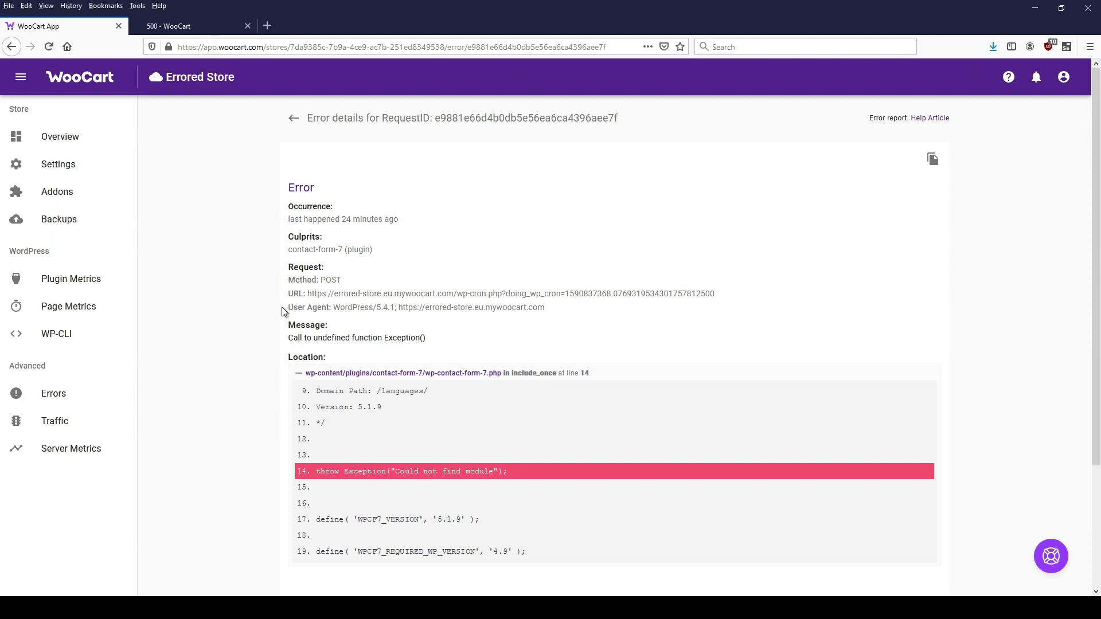
pyautogui.moveTo(288, 250); pyautogui.dragTo(395, 252)
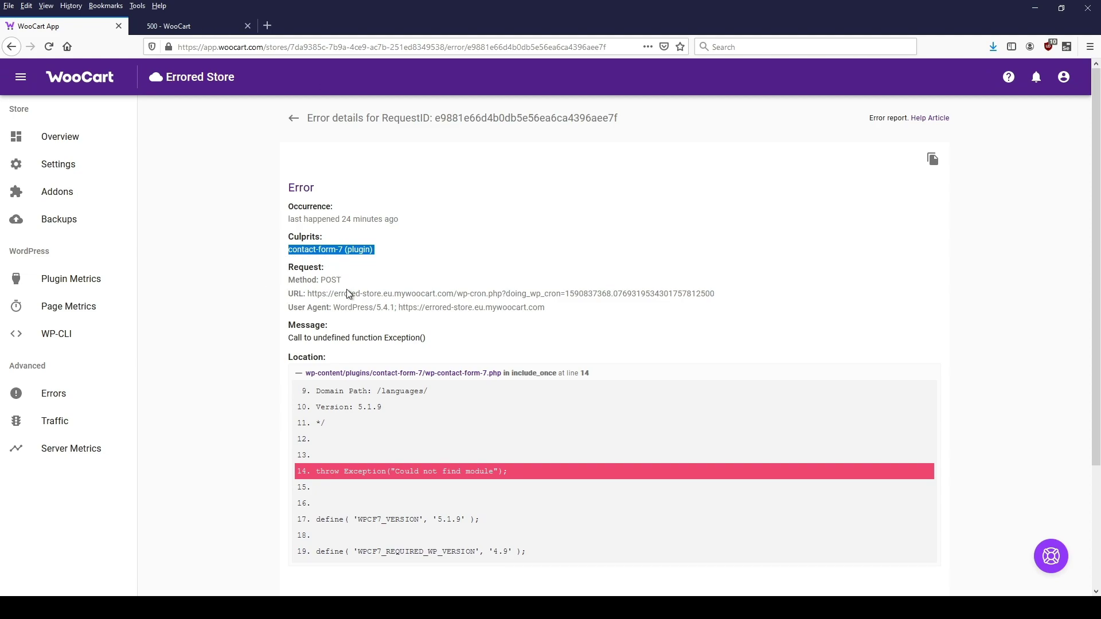
pyautogui.click(236, 315)
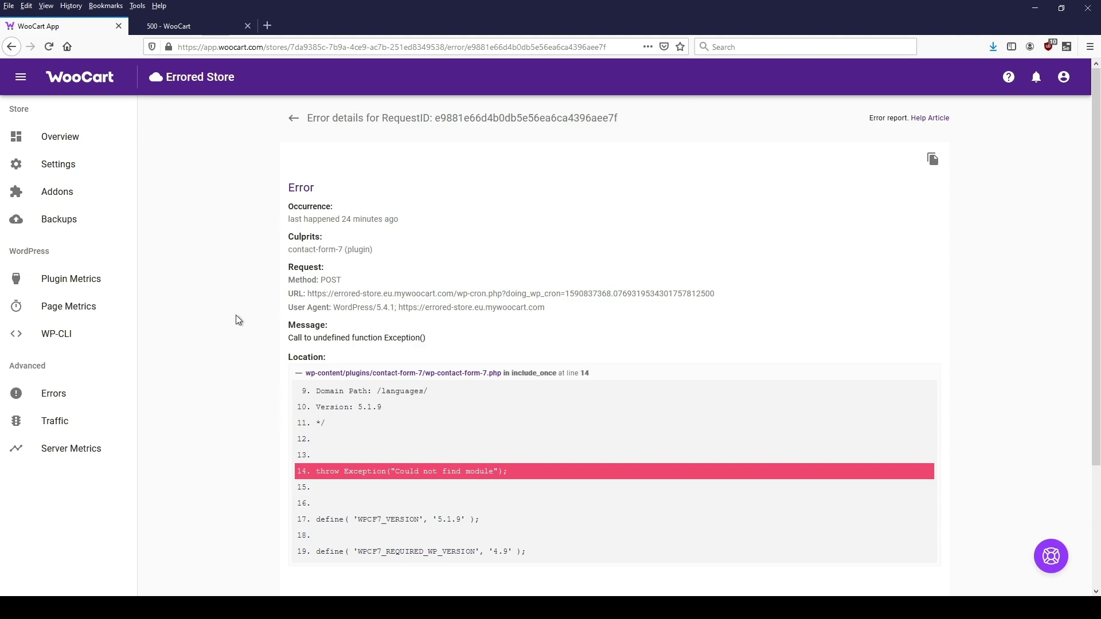
# Inspect the error's stack trace, expanding the wp-cron.php entry and collapsing it again.
pyautogui.scroll(-3, 238, 320)
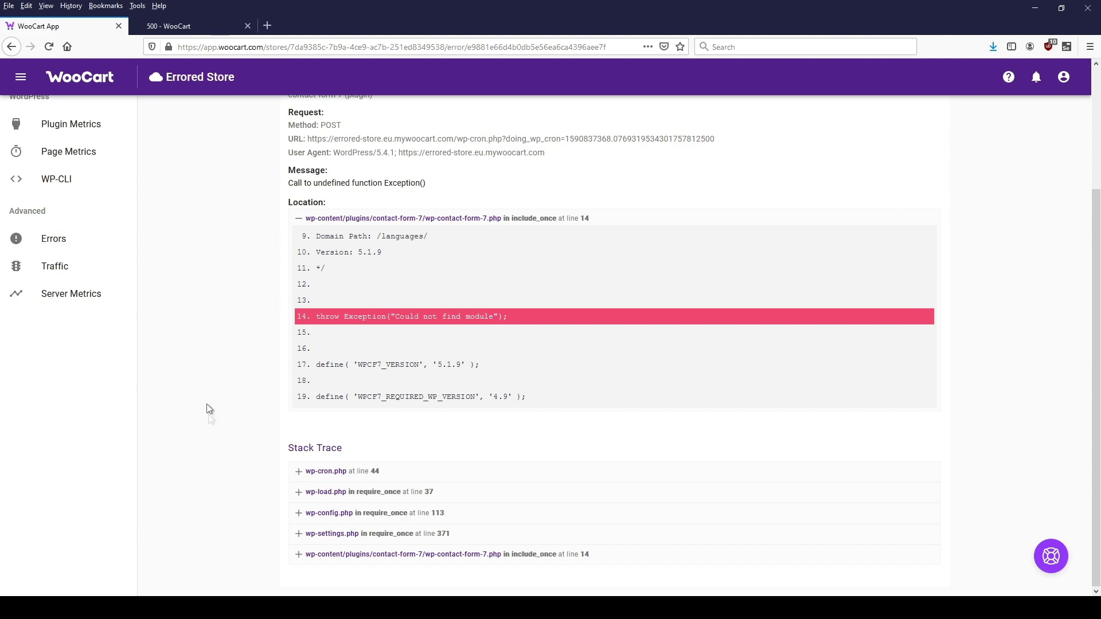
pyautogui.click(299, 473)
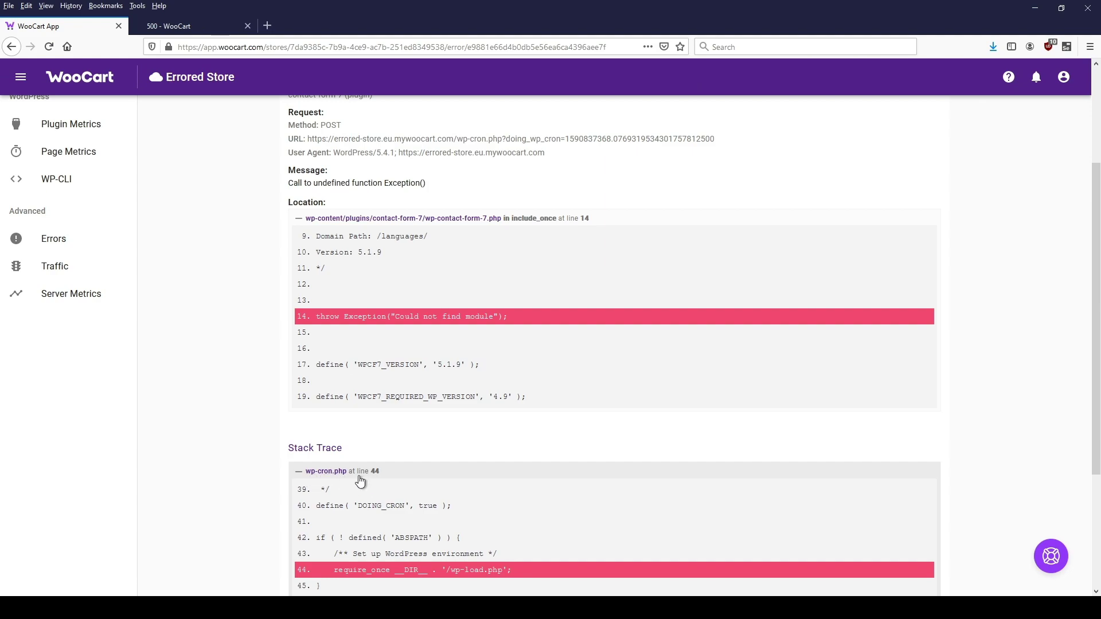
pyautogui.scroll(-1, 419, 495)
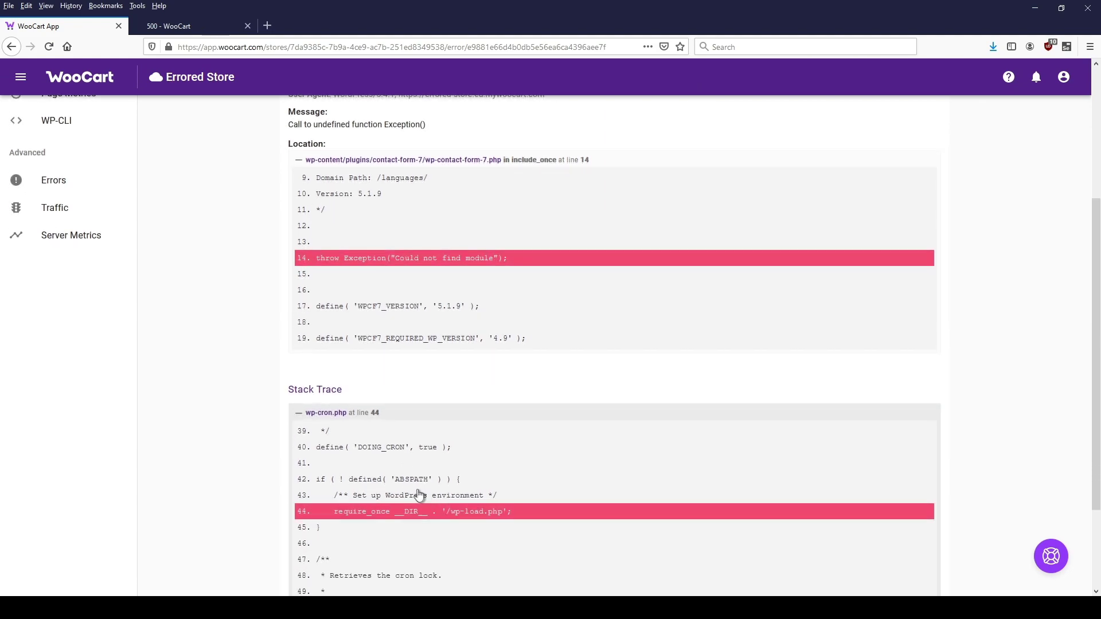
pyautogui.click(298, 413)
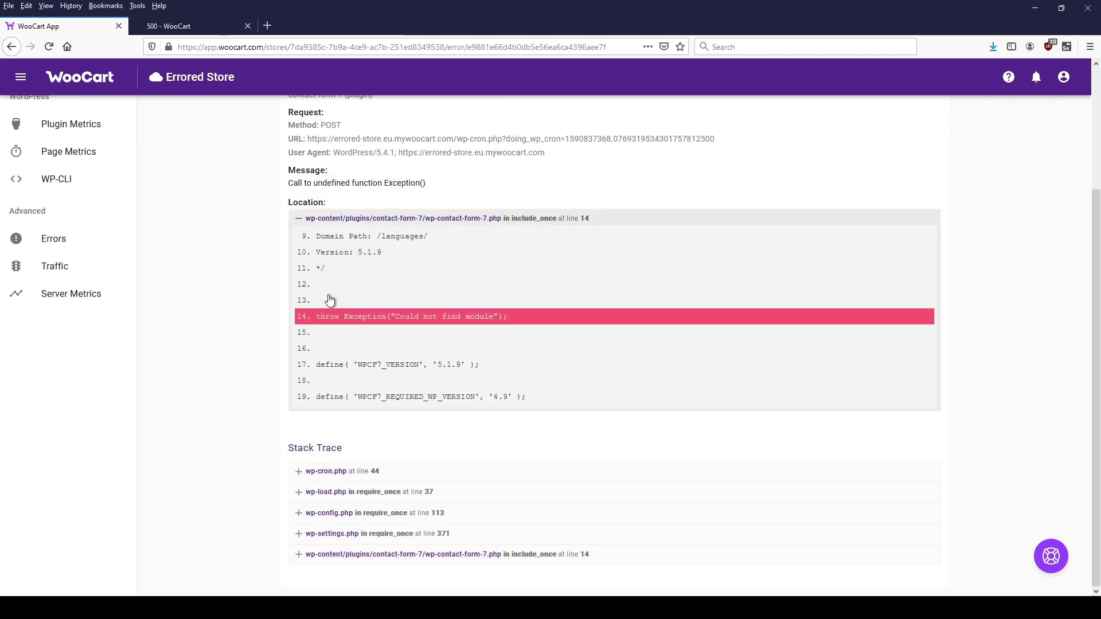
pyautogui.scroll(3, 238, 432)
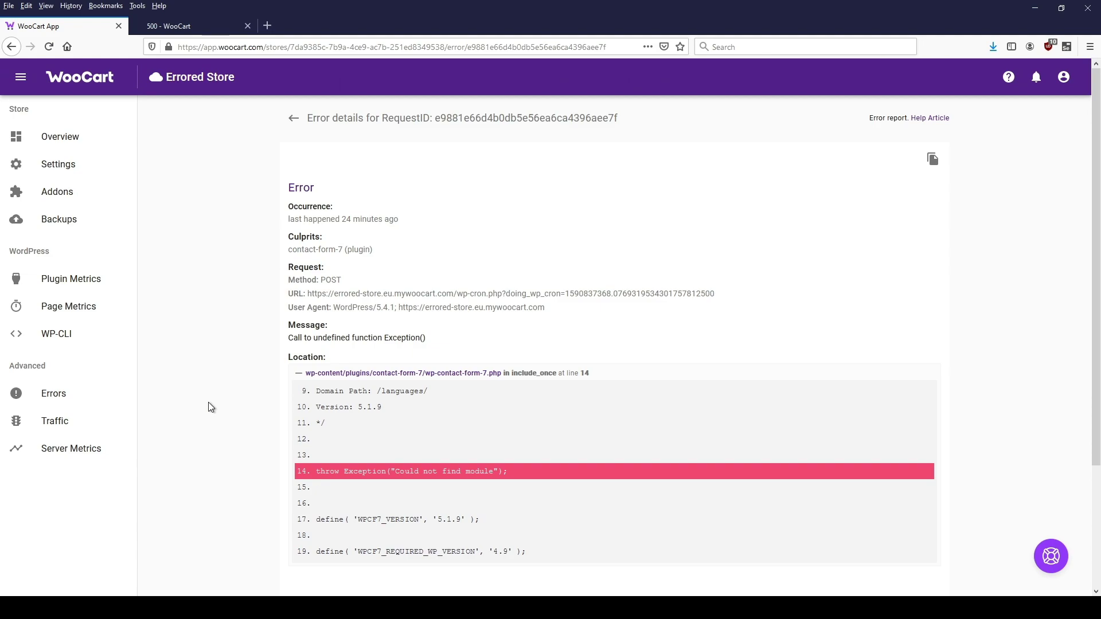
# Run wp plugin list in the store's WP-CLI console and examine the first lines of its output.
pyautogui.click(57, 337)
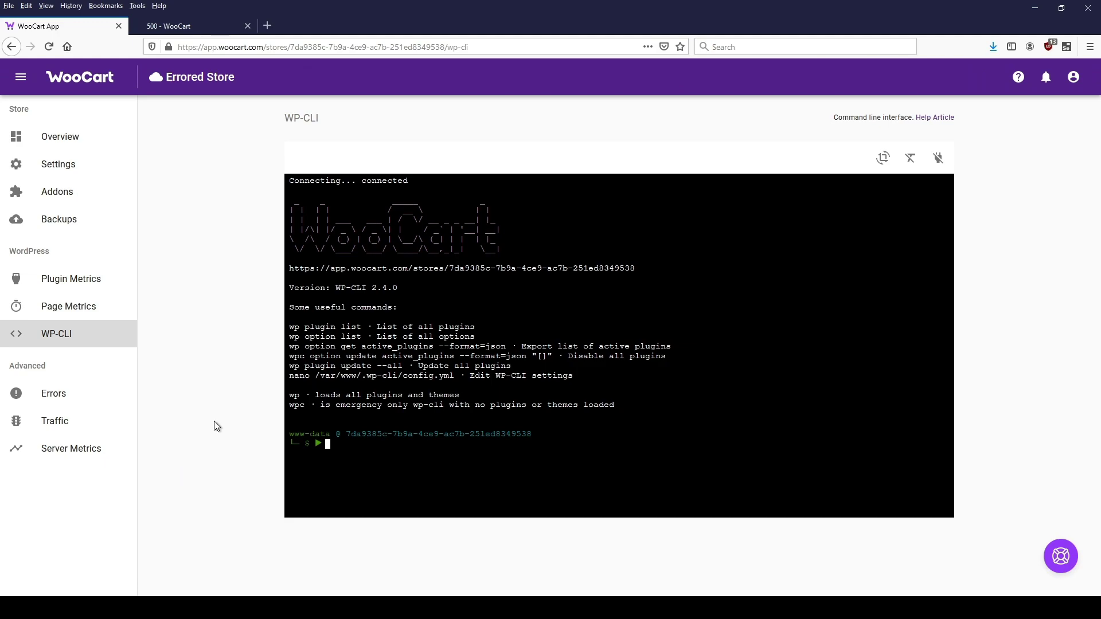
pyautogui.write('wp plugin list')
pyautogui.press('Return')
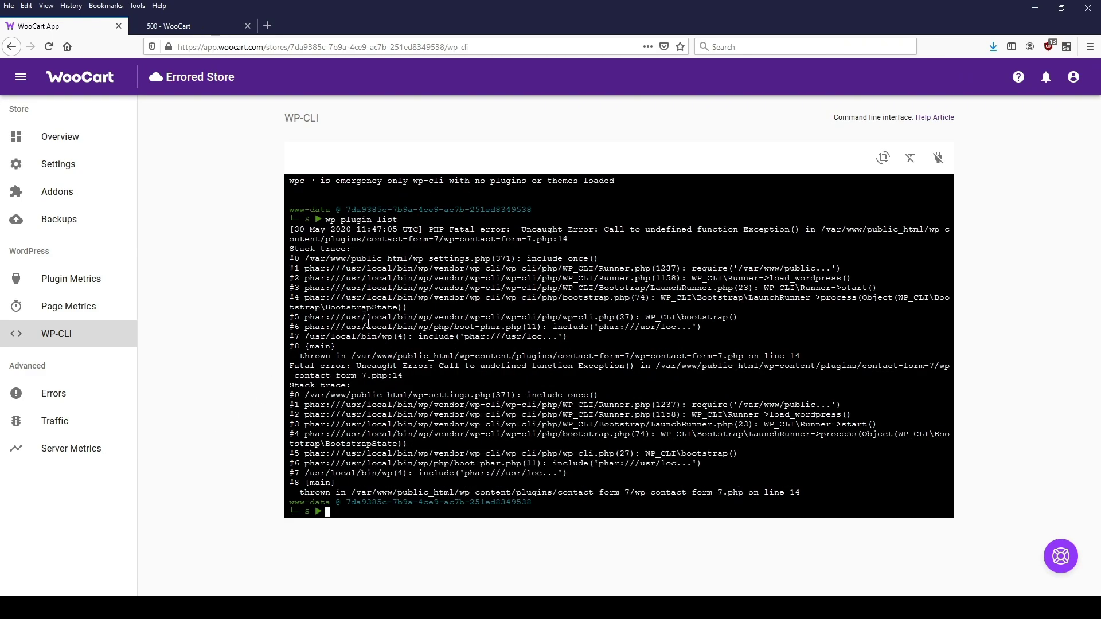
pyautogui.moveTo(464, 224); pyautogui.dragTo(522, 351)
pyautogui.click(543, 423)
# List the store's plugins without loading them by running wp plugin list --skip-plugins.
pyautogui.press('Up')
pyautogui.write('--')
pyautogui.write('si')
pyautogui.write('ip-plugins')
pyautogui.press('Return')
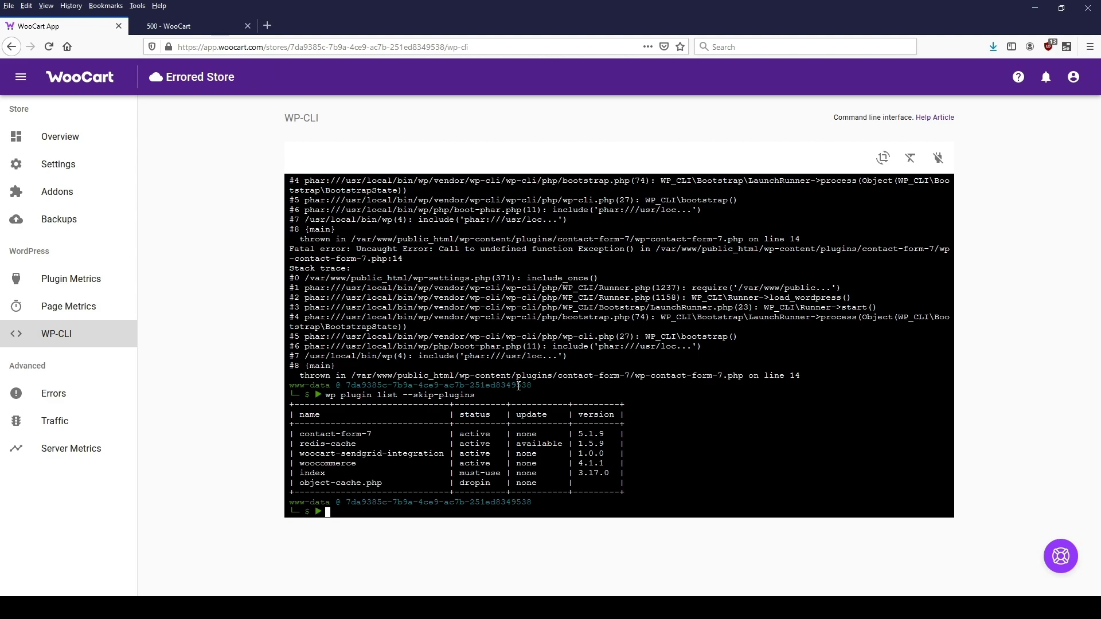
# Run wp plugin deactivate contact-form-7 --skip-plugins, and restart the store's PHP workers.
pyautogui.write('wp plugin deactivate contact-form-7')
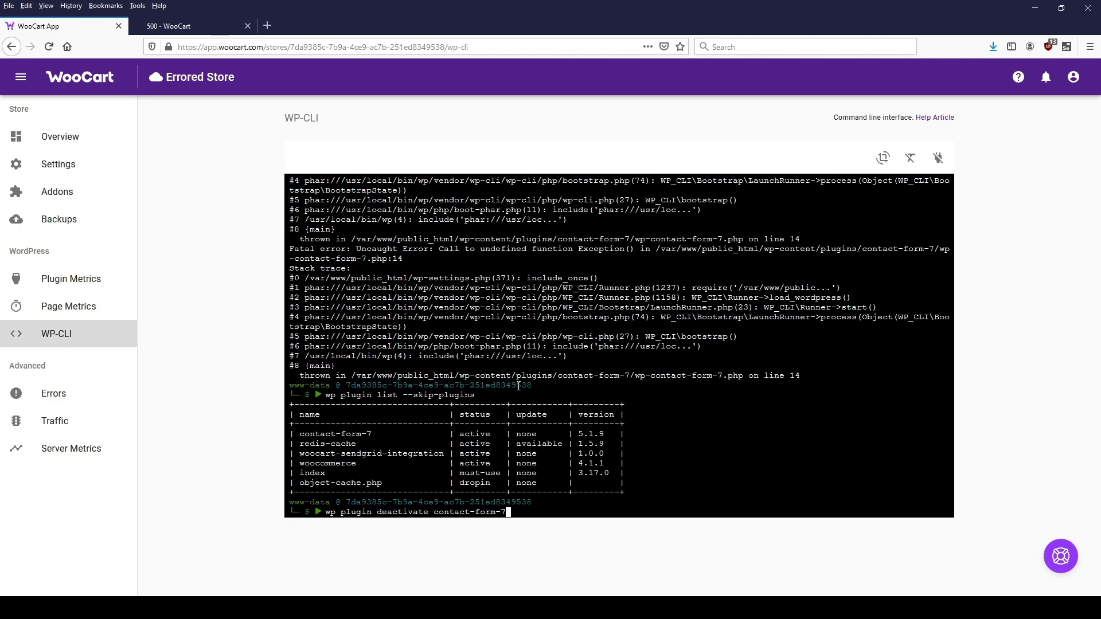
pyautogui.write(' --skip-plugins')
pyautogui.press('Return')
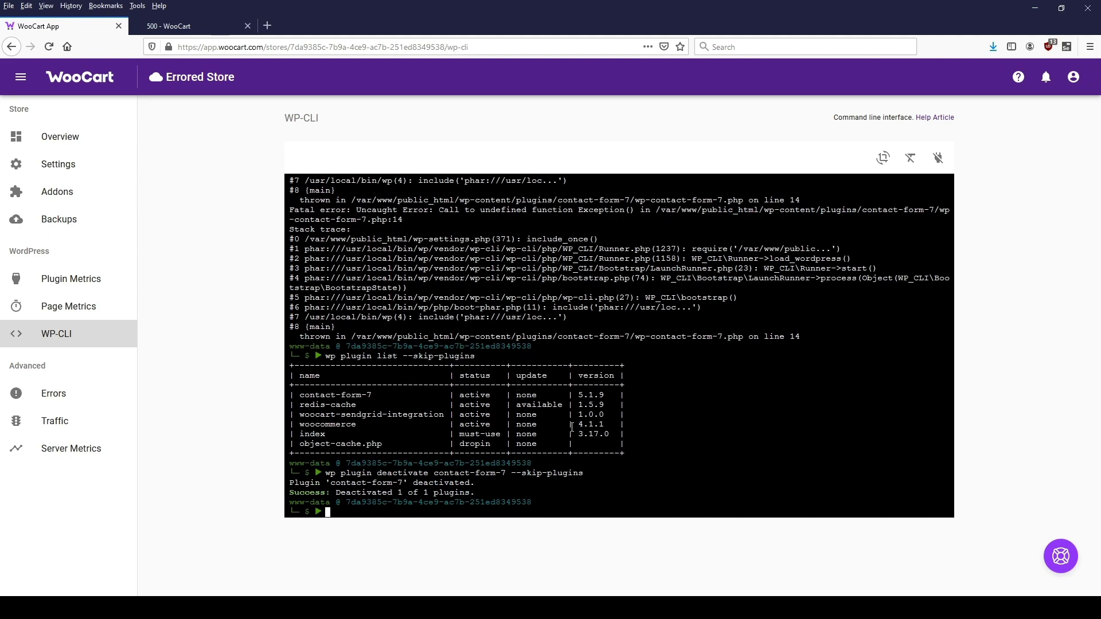
pyautogui.click(879, 164)
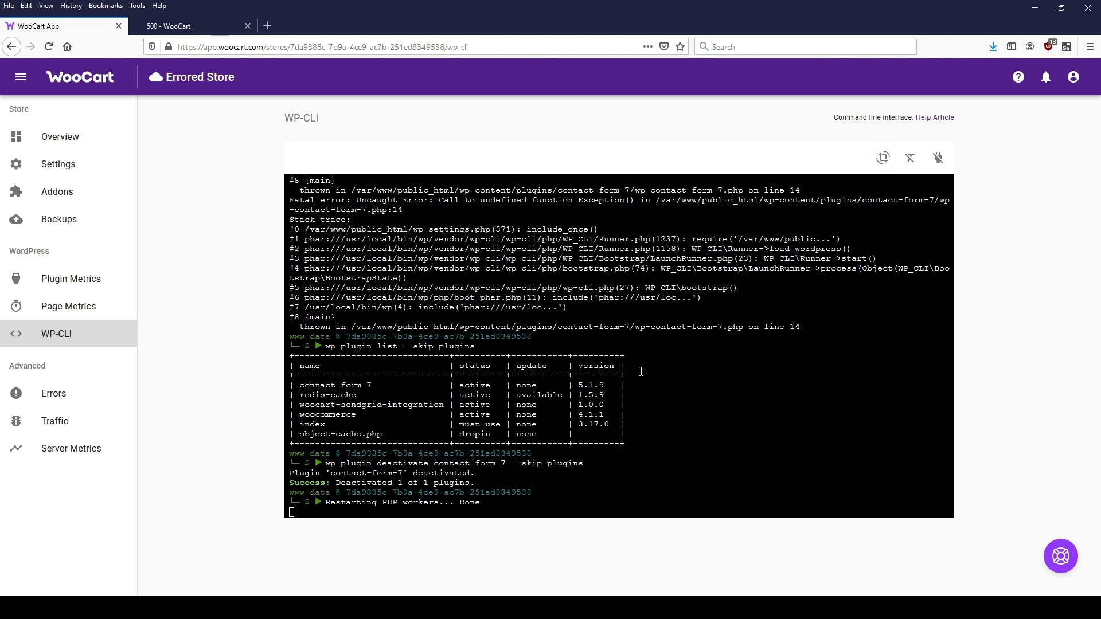
# Go back to the store overview and open the store's domain to check the storefront.
pyautogui.click(72, 141)
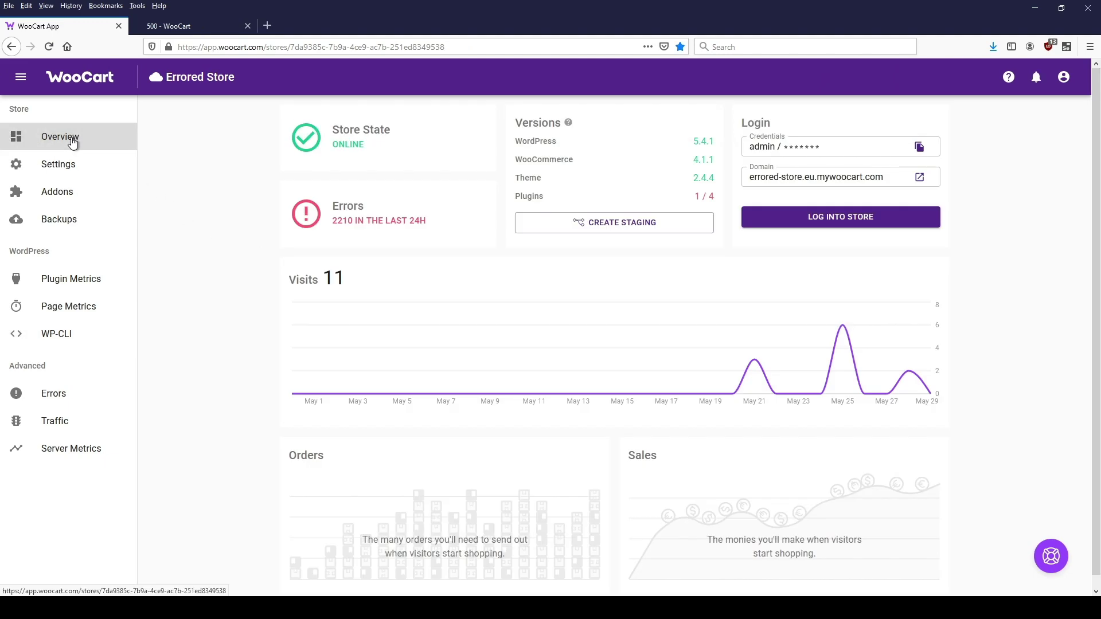
pyautogui.click(918, 178)
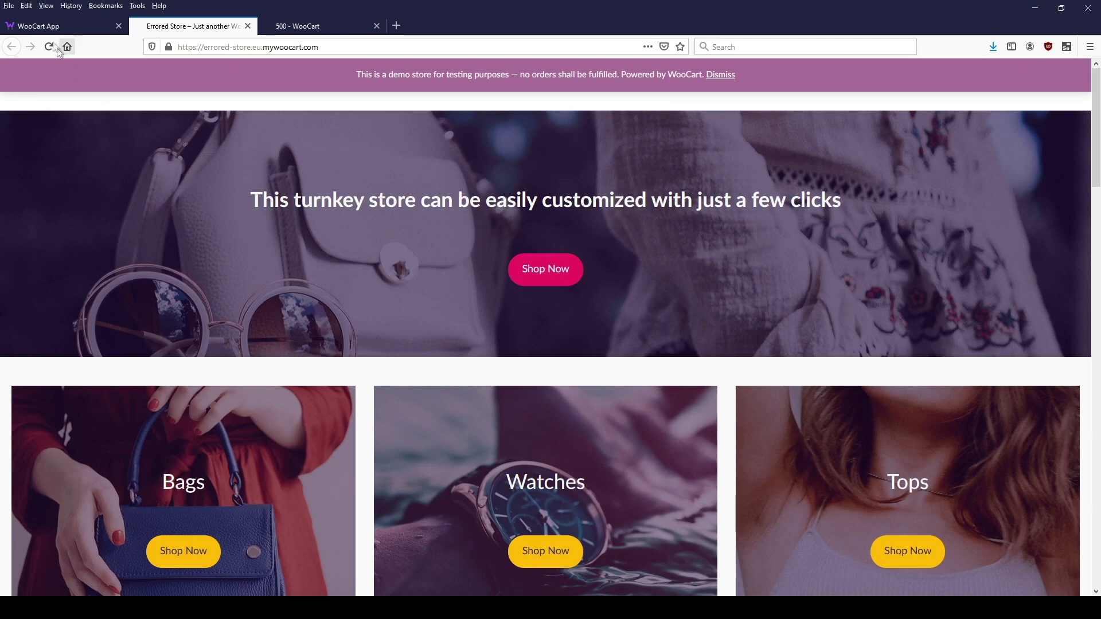
# Return to the WooCart dashboard and reopen the store's WP-CLI console.
pyautogui.click(47, 30)
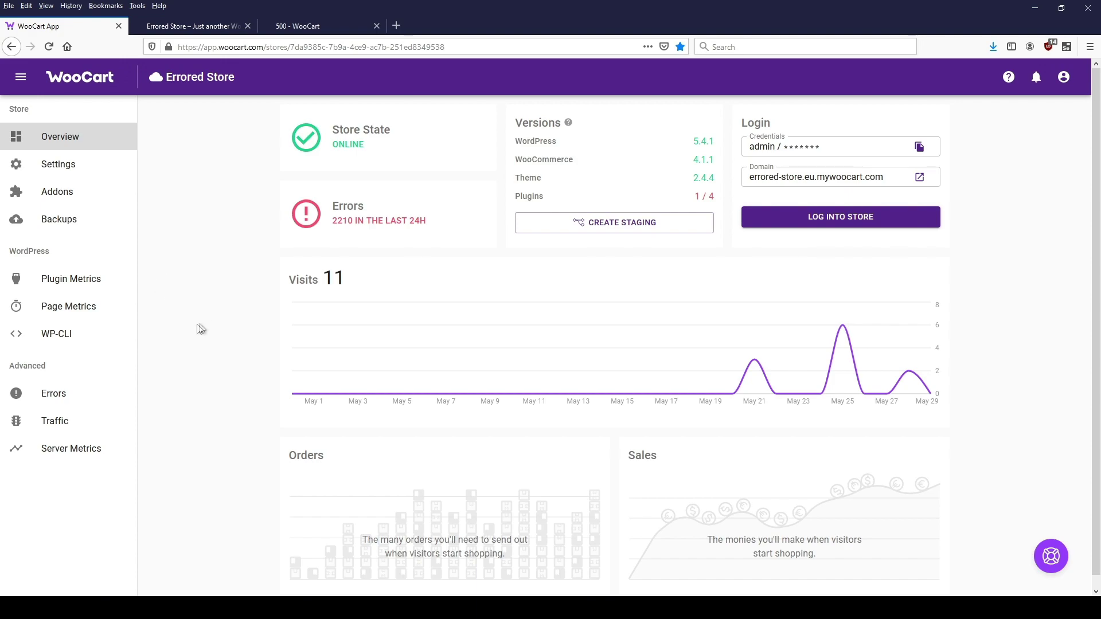
pyautogui.click(59, 334)
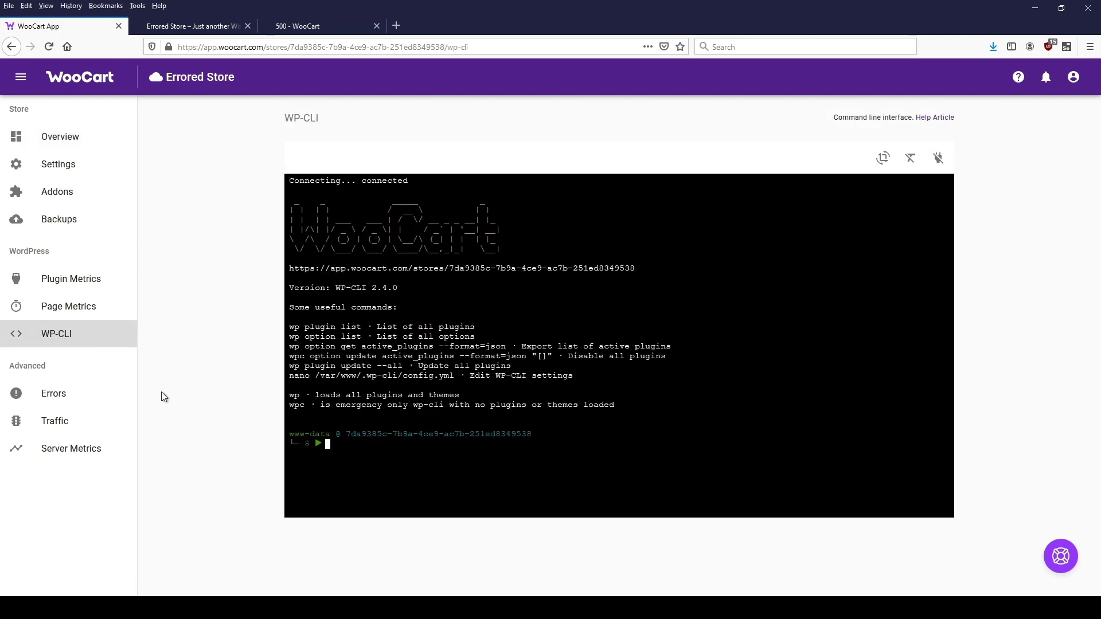